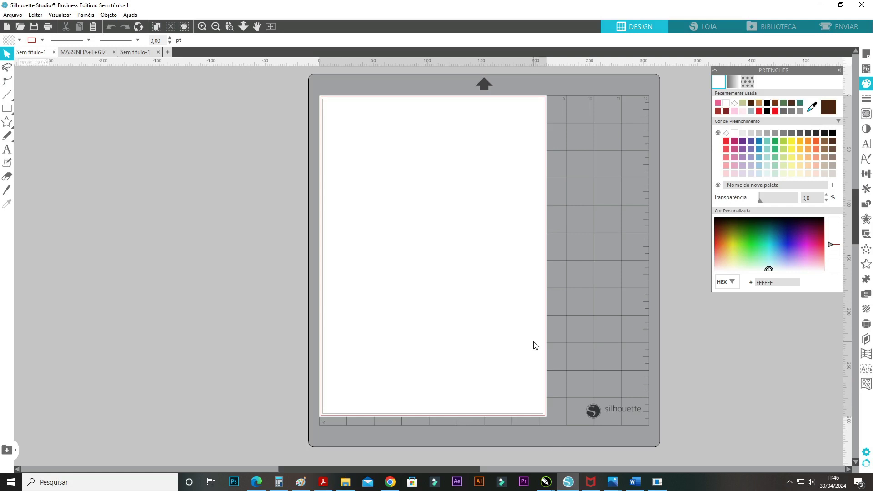
Step: Bring the image AMB-1362AALITTLEBALLERINA-SEPS-04 from the file explorer onto the Silhouette Studio page and place it near the page centre
left_click(345, 482)
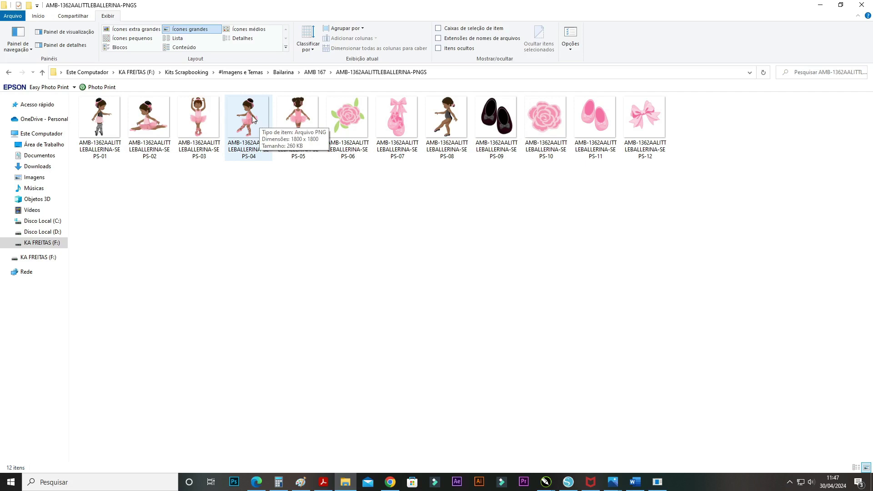
left_click_drag(252, 116, 485, 322)
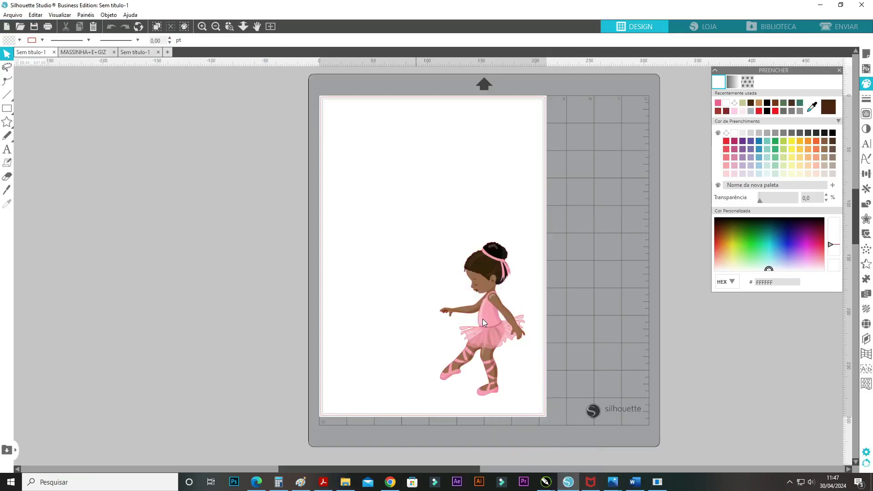
left_click_drag(490, 337, 453, 281)
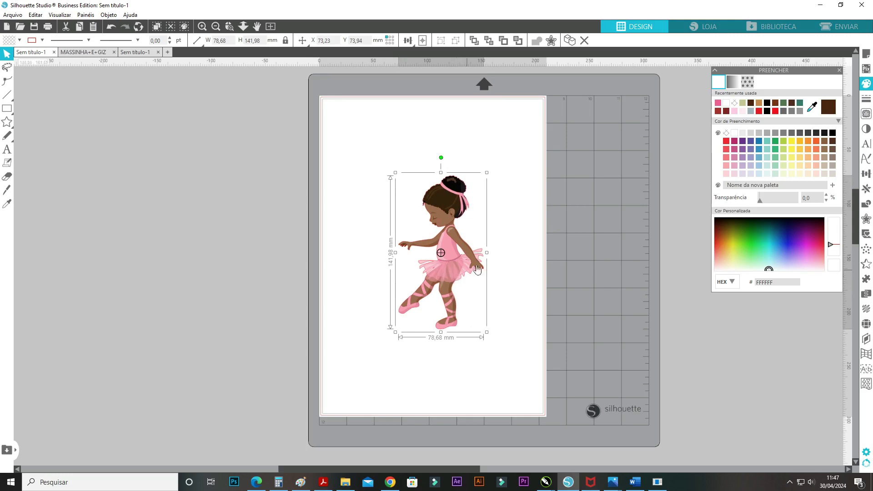
Step: Inspect the ballerina up close and shift it slightly up and left to about X 67.9, Y 72 mm
left_click(202, 26)
left_click(202, 26)
left_click(202, 25)
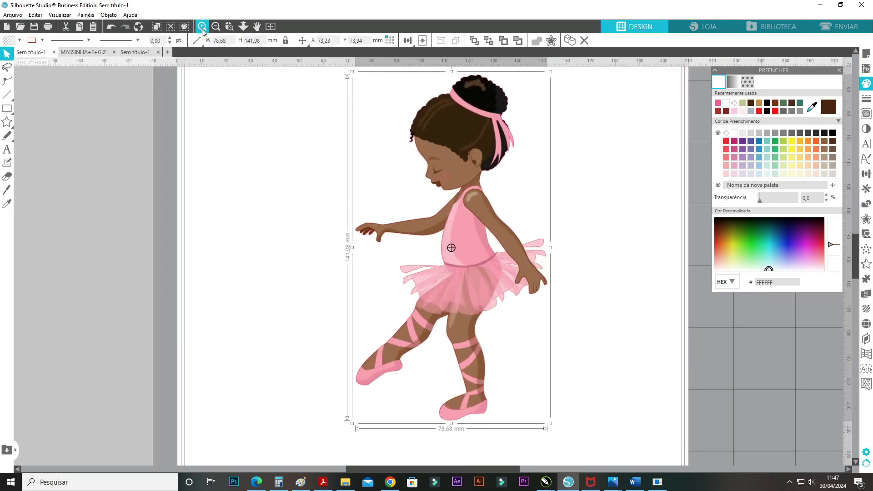
left_click(202, 26)
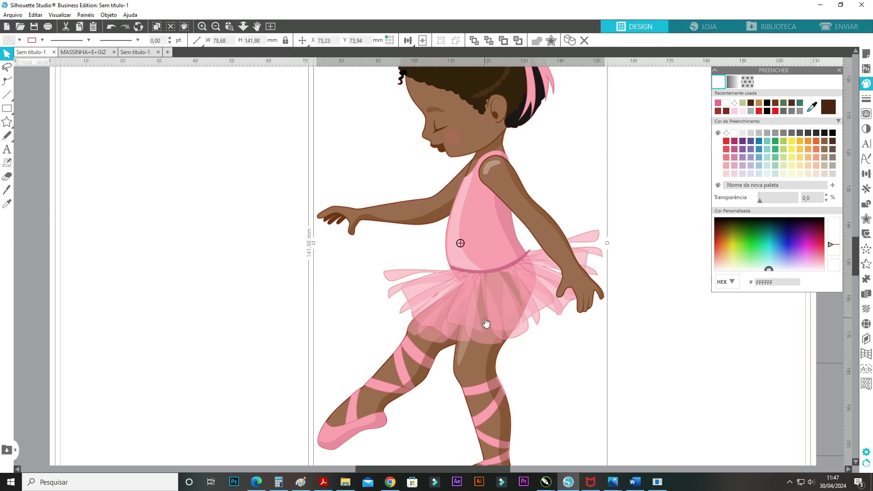
left_click(214, 27)
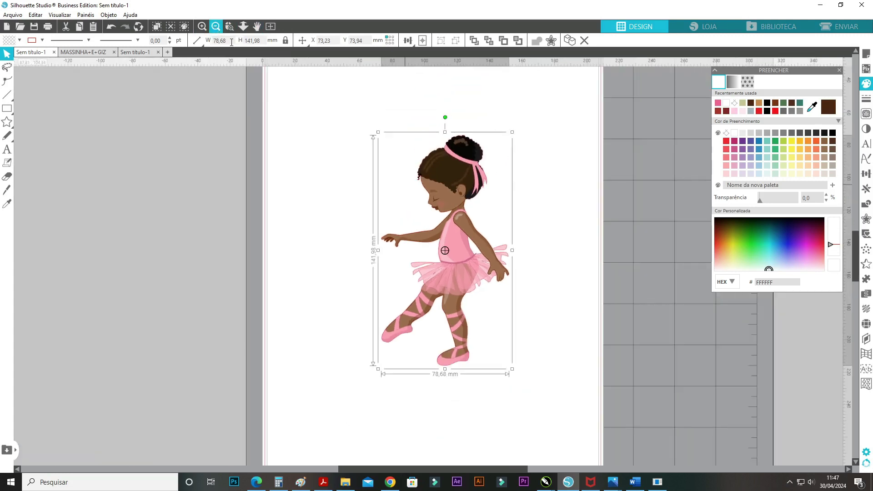
left_click_drag(449, 151, 441, 148)
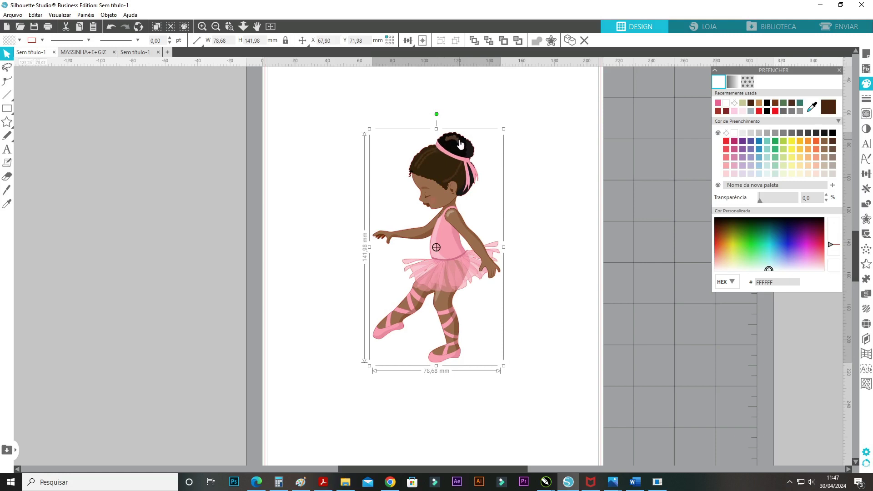
Step: Create a 1.20 mm offset contour with rounded corners around the ballerina image
left_click(867, 219)
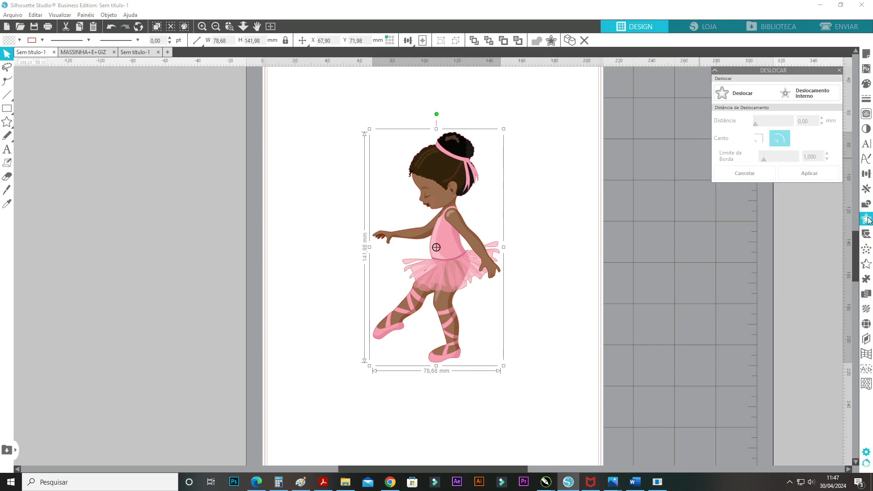
left_click(740, 98)
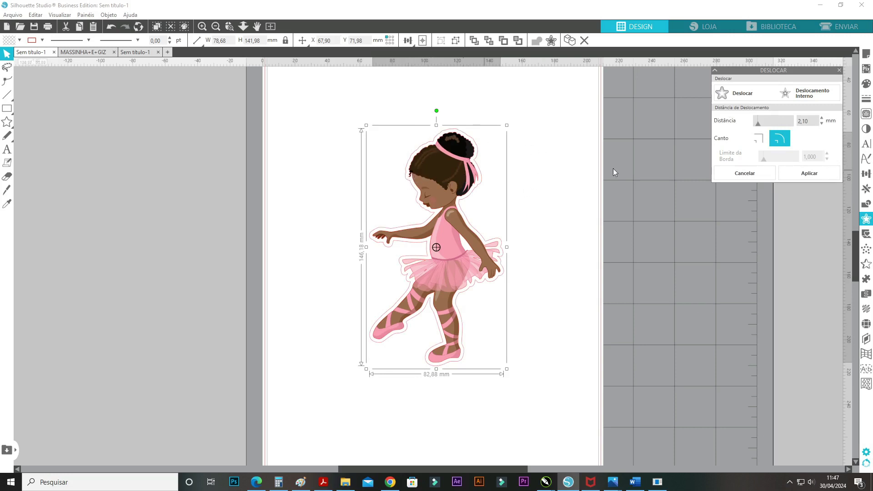
left_click_drag(759, 125, 756, 124)
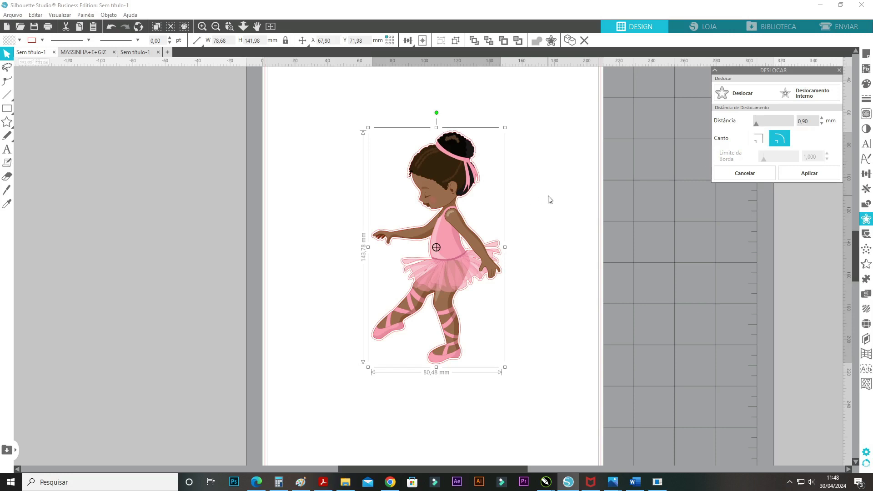
mouse_move(757, 126)
left_mouse_down()
mouse_move(775, 122)
mouse_move(757, 126)
left_mouse_up()
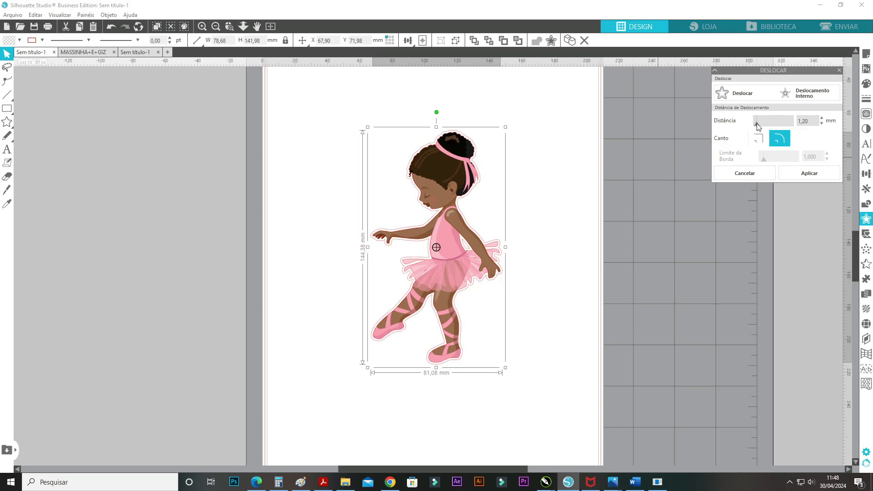
left_click(457, 168)
Step: Preview the cut lines by line colour in the send view and set the ballerina image's line colour to transparent
left_click(870, 102)
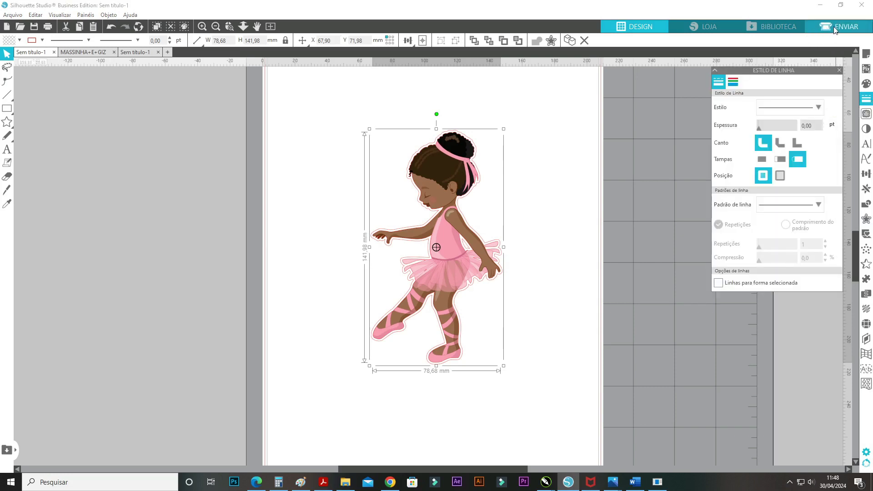
left_click(834, 28)
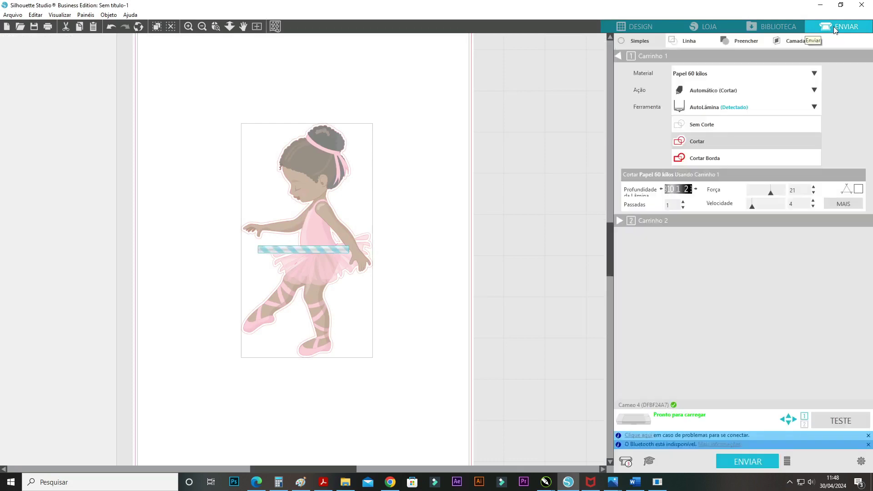
left_click(677, 42)
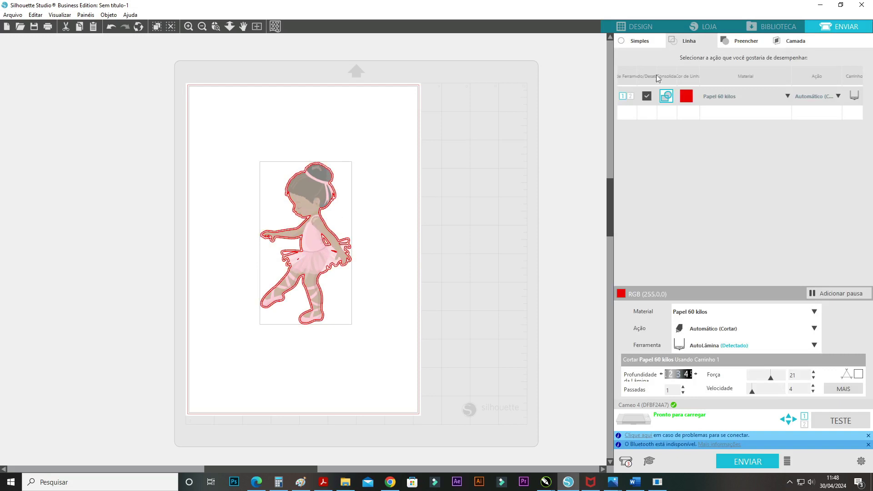
left_click(641, 28)
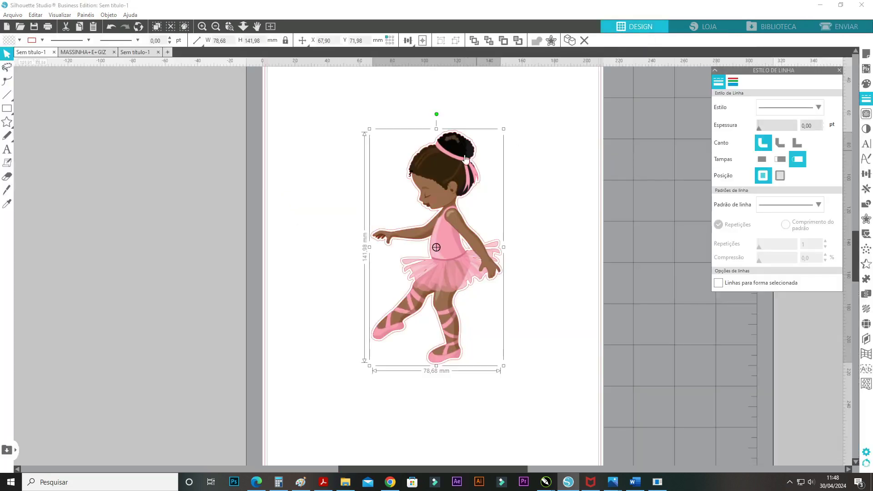
left_click(732, 83)
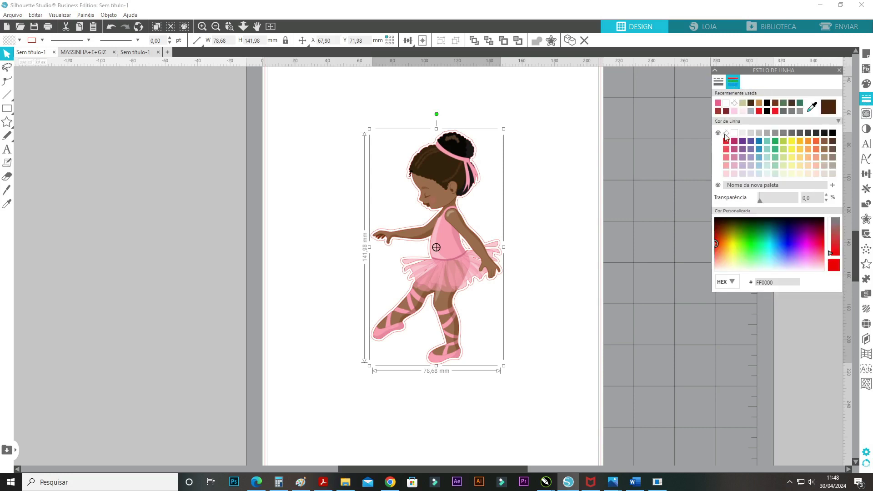
left_click(546, 178)
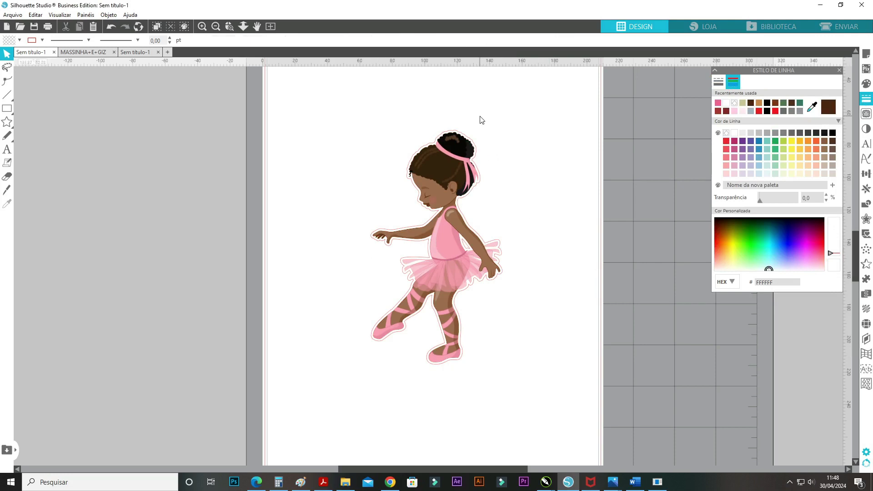
Step: Group the ballerina image with its offset contour
left_click(437, 175)
right_click(437, 178)
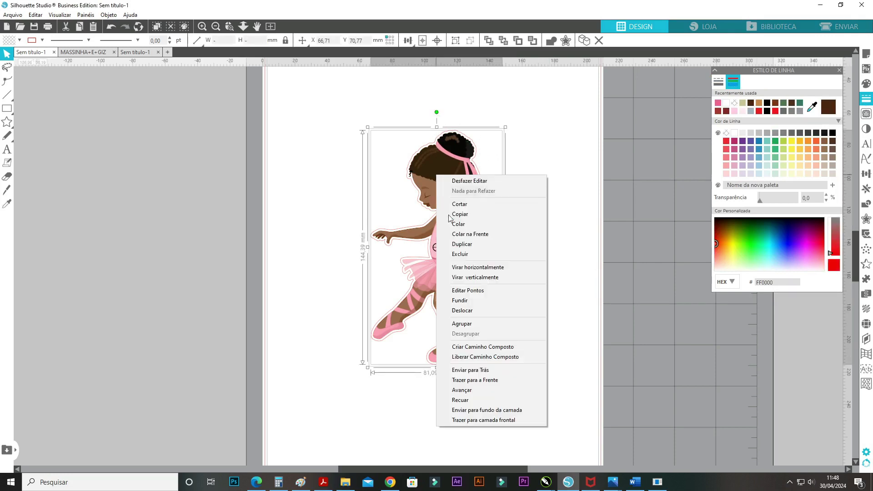
left_click(463, 322)
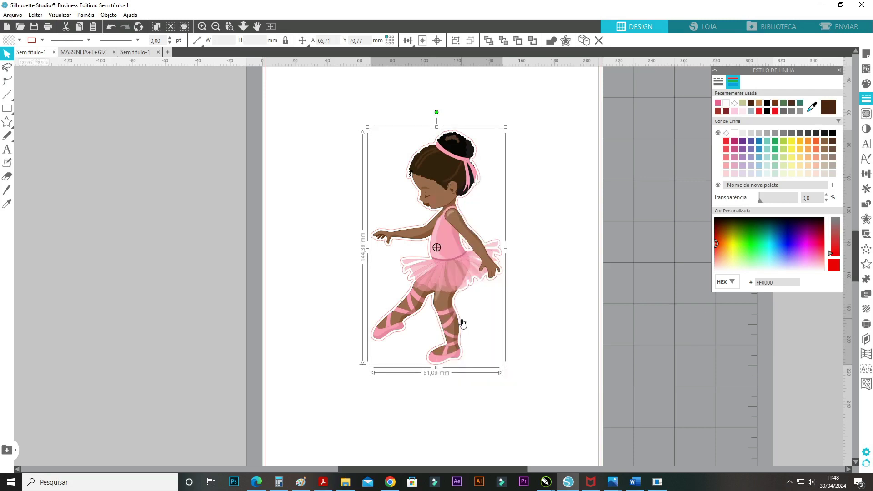
Step: Move the grouped ballerina into the upper-left area of the page
left_click(547, 242)
left_click_drag(454, 235, 432, 229)
left_click(486, 259)
key("ctrl+1")
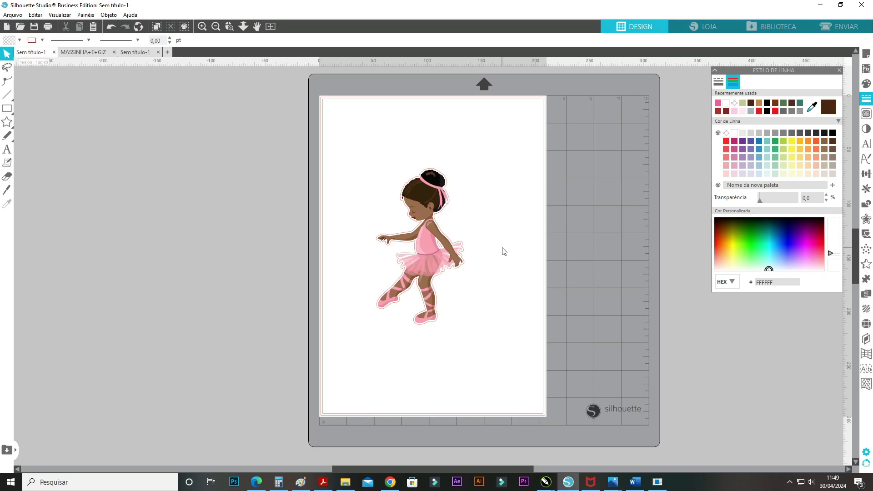
left_click_drag(432, 233, 390, 189)
left_click(438, 202)
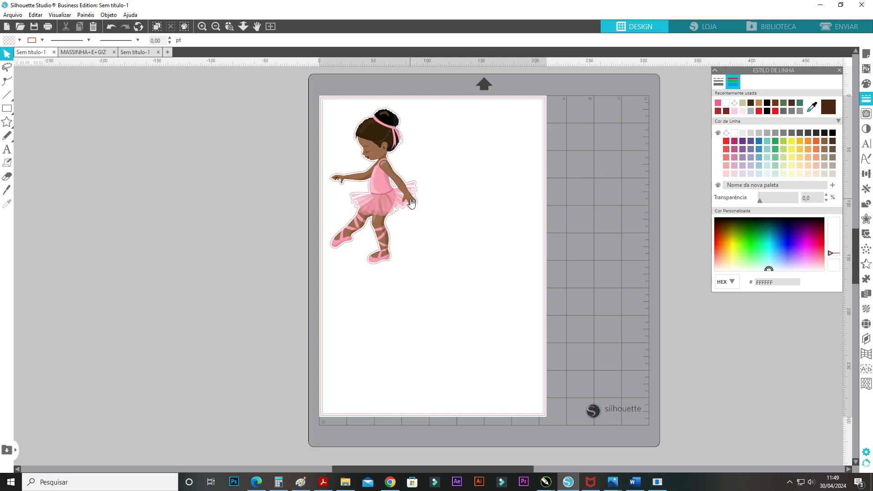
Step: Change the A4 page orientation to landscape and shift the ballerina slightly to the right and down
left_click(866, 55)
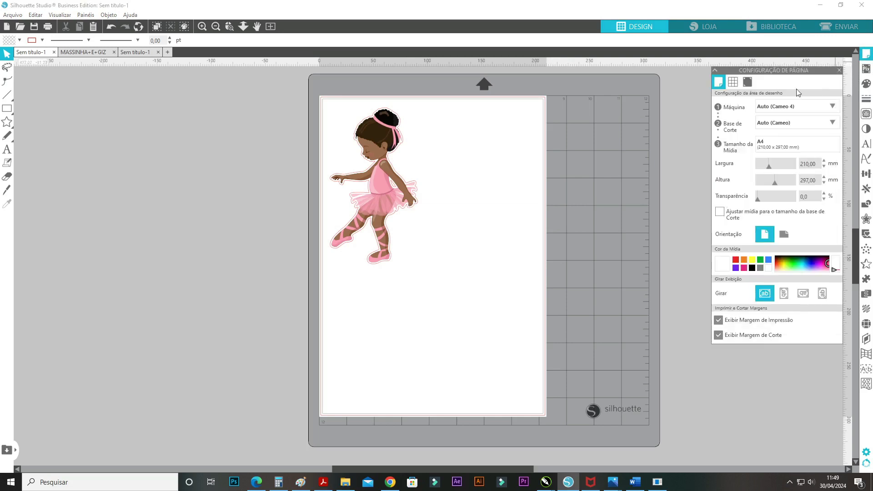
left_click(782, 235)
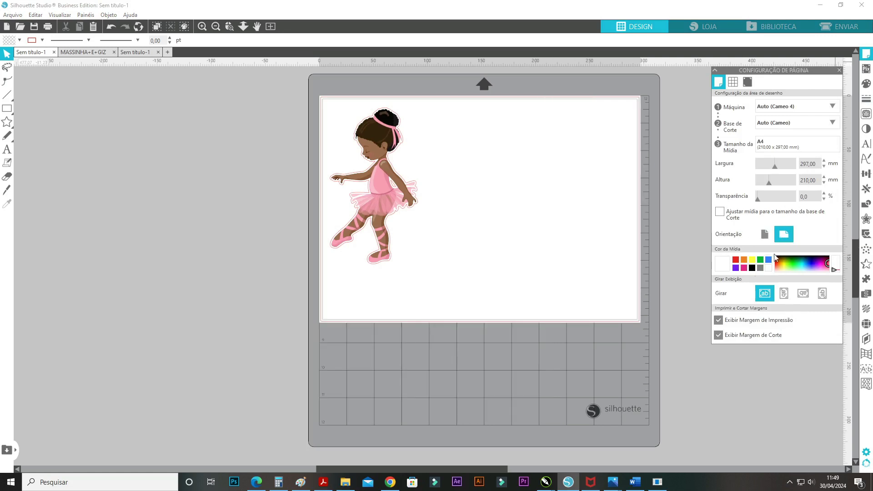
left_click_drag(500, 466, 509, 466)
left_click_drag(348, 187, 361, 192)
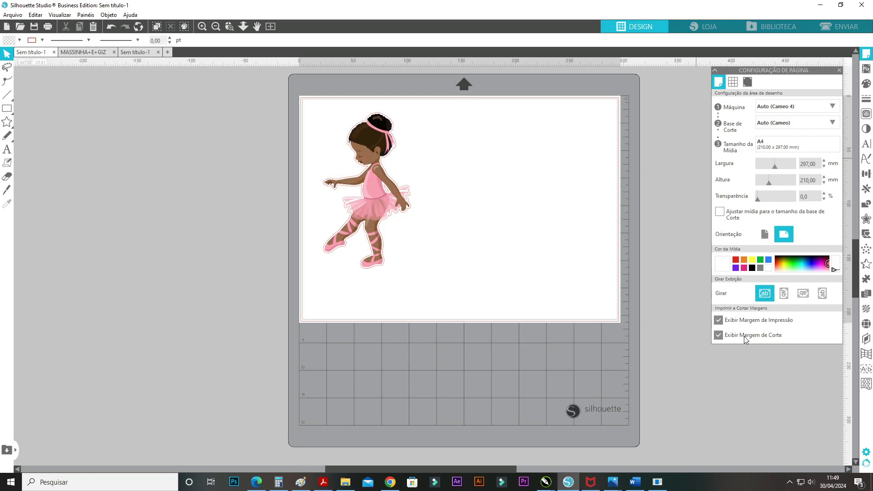
Step: Switch the display of the print margin and cut margin off and back on
left_click(718, 321)
left_click(719, 336)
left_click(719, 322)
left_click(719, 336)
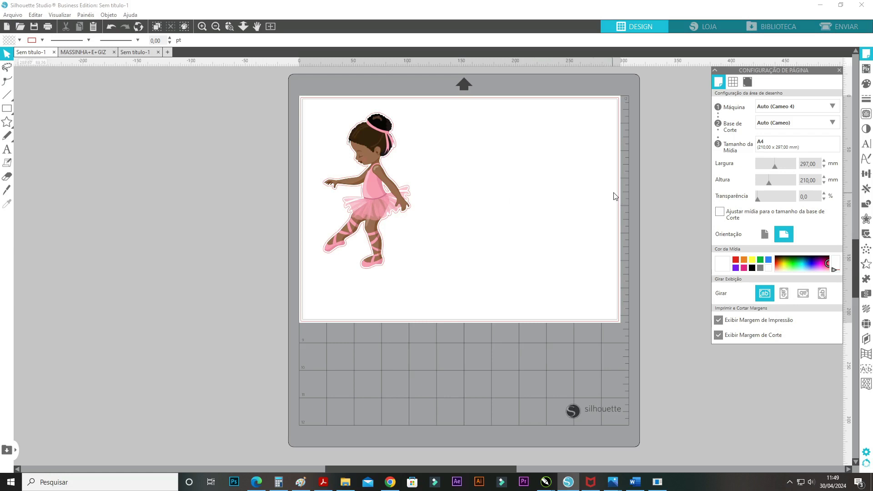
Step: Turn on the registration marks with a 10 mm inset and set the bottom inset to 13 mm
left_click(748, 83)
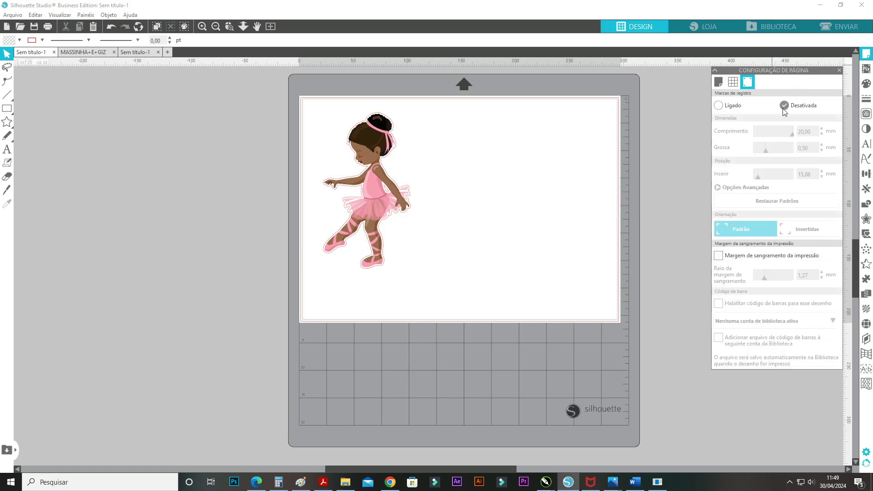
left_click(718, 106)
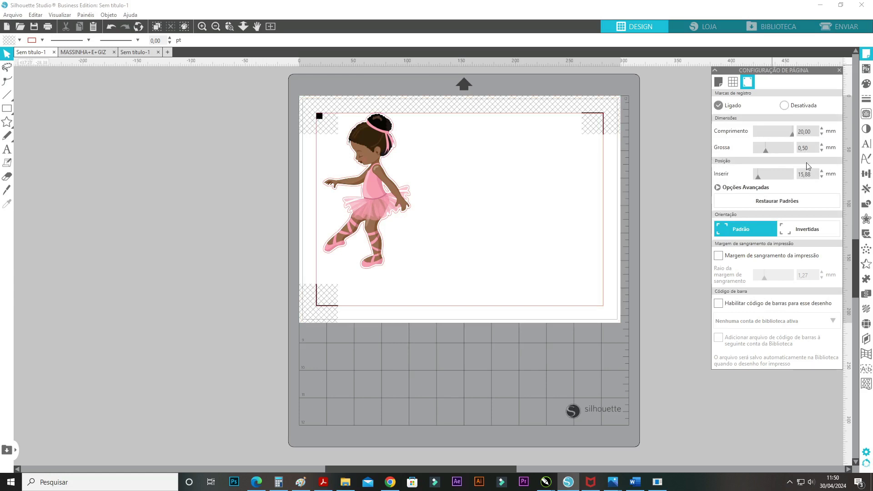
left_click(718, 188)
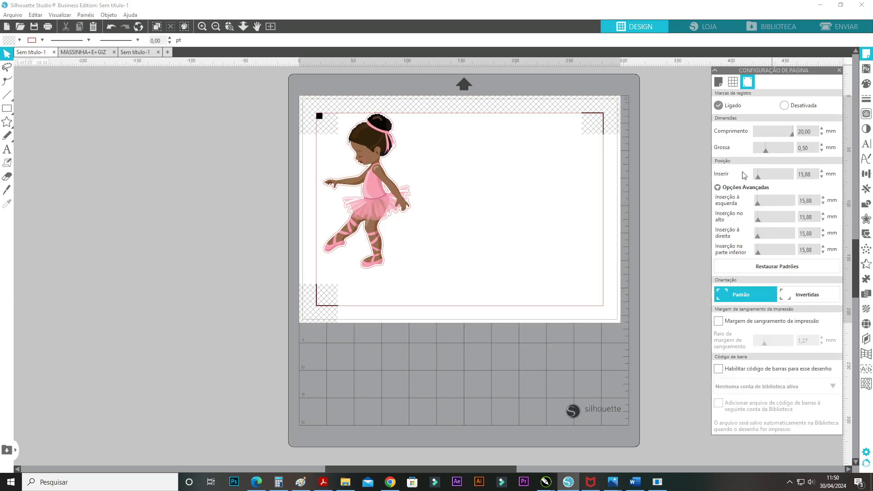
left_click_drag(757, 178, 754, 179)
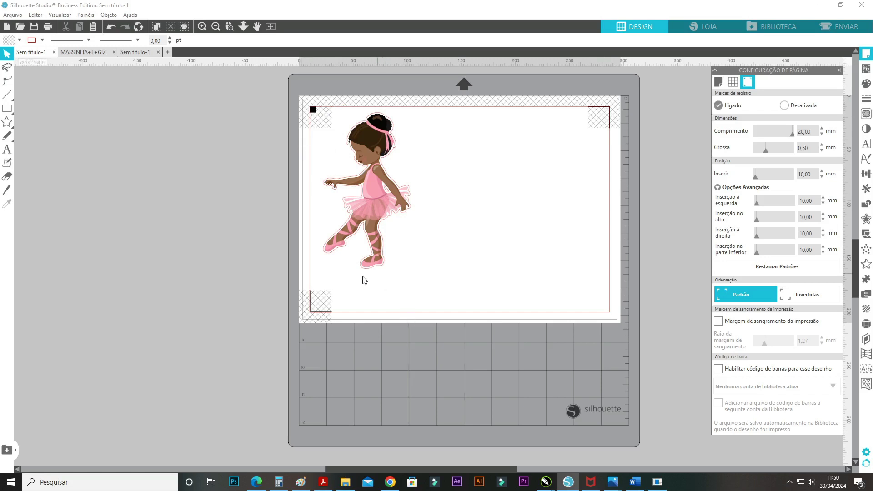
left_click(822, 247)
left_click(823, 247)
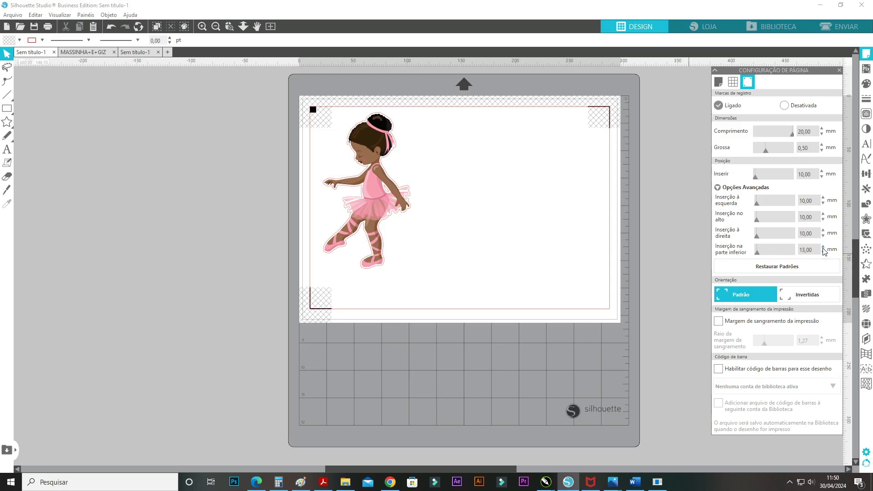
Step: Scale the ballerina down to about 56 x 100 mm and place it in the upper-left corner inside the registration marks
left_click(371, 230)
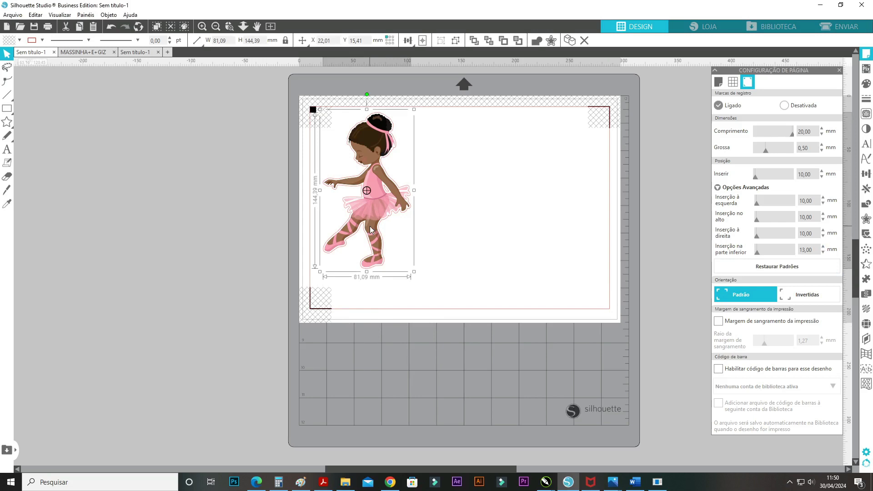
left_click_drag(413, 271, 384, 229)
left_click_drag(356, 179, 350, 174)
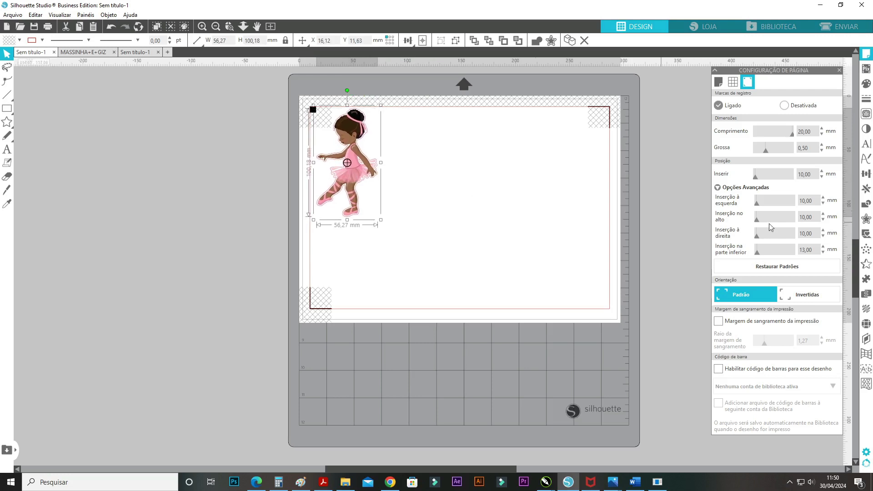
Step: Fill the page with replicated copies of the ballerina and deselect them
left_click(865, 189)
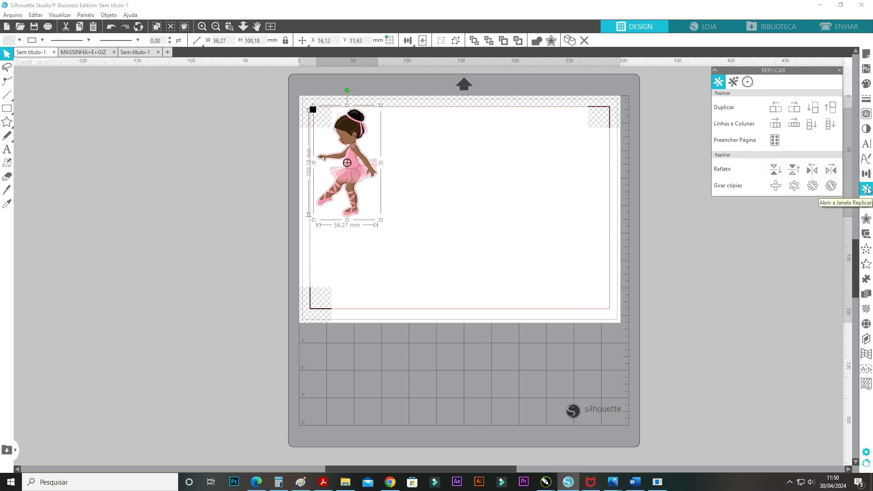
left_click(774, 140)
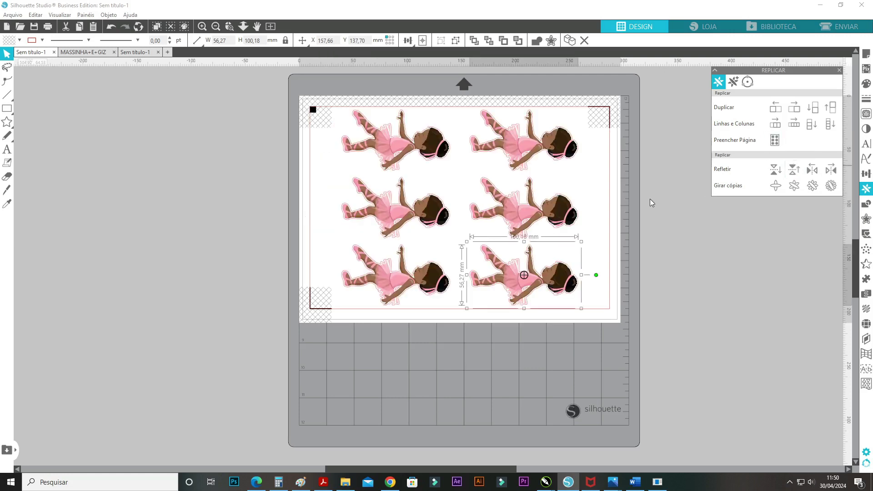
left_click(594, 208)
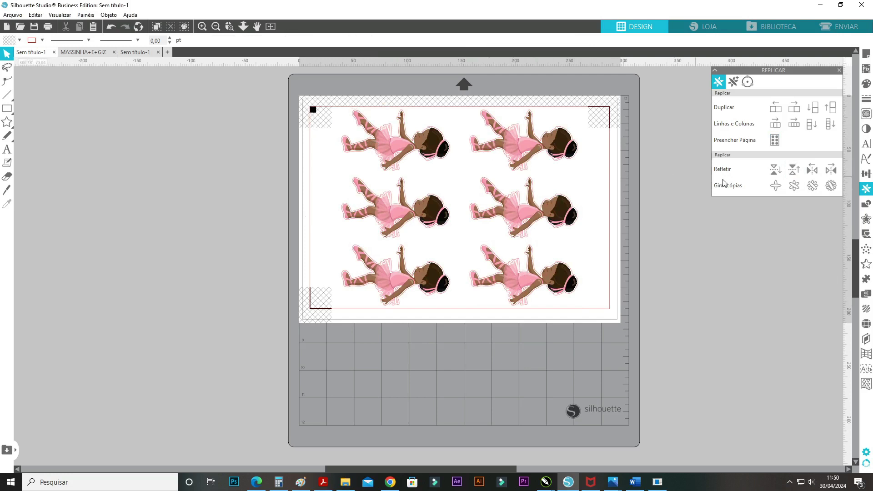
Step: Rotate the first ballerina of the top row upright and place it in the page's upper-left corner inside the registration marks
left_click(429, 152)
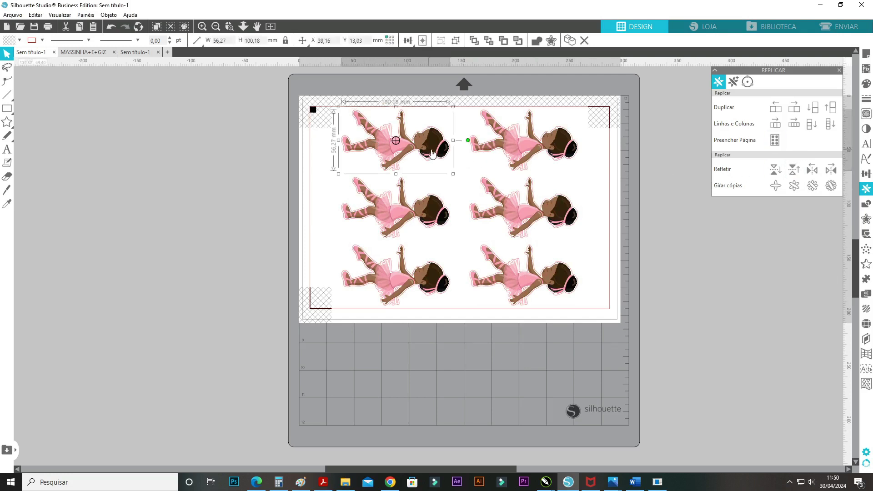
left_click_drag(499, 150, 359, 164)
left_click(415, 131)
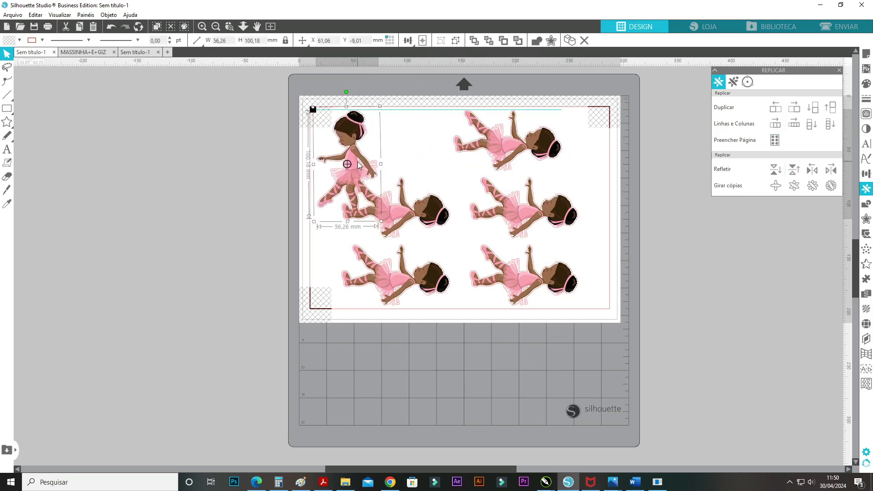
Step: Turn the other top-row ballerina upside down and place it right beside the first upright one
left_click(544, 152)
left_click_drag(578, 141, 411, 137)
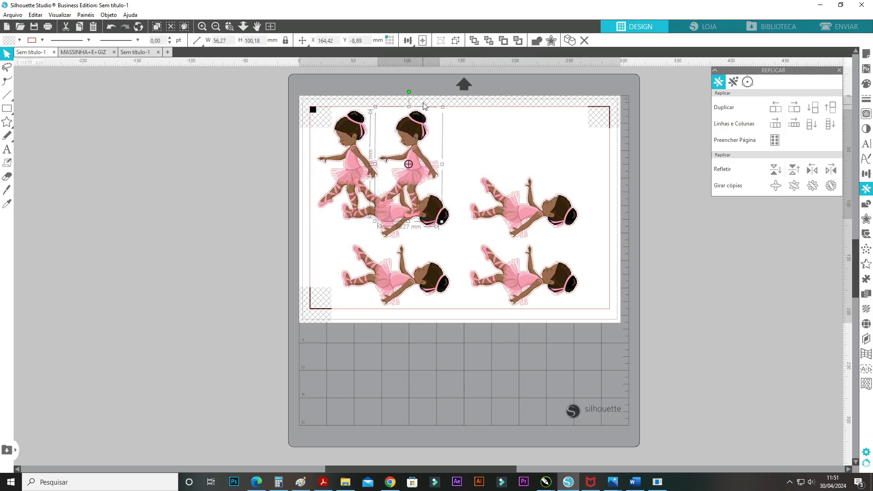
left_click_drag(408, 94, 406, 168)
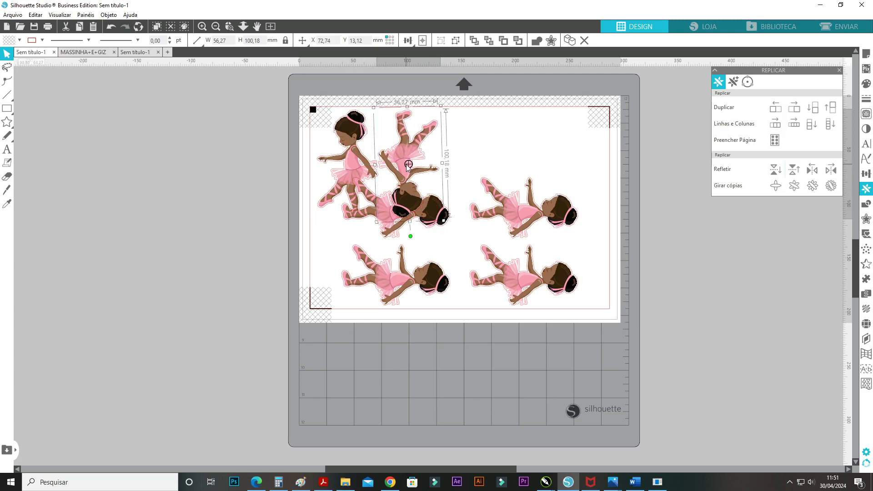
Step: Complete the top row with an upright ballerina, an upside-down one, and a slightly lower upright one at the right end
left_click(522, 207)
left_click_drag(596, 206, 534, 203)
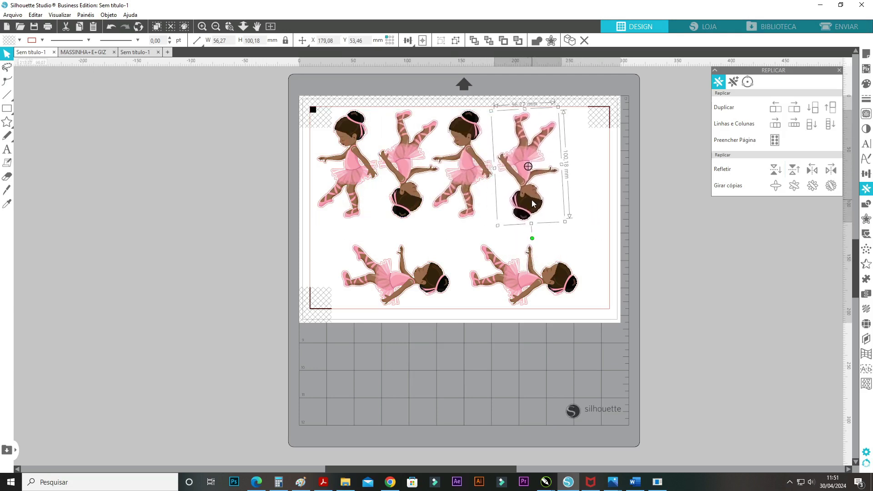
left_click(553, 271)
left_click_drag(596, 275, 523, 202)
left_click_drag(530, 254, 581, 168)
Step: Move the remaining ballerina to the lower left, replicate two copies across the row, and rotate the last one into the lower-right gap
left_click(391, 291)
left_click_drag(391, 291, 363, 269)
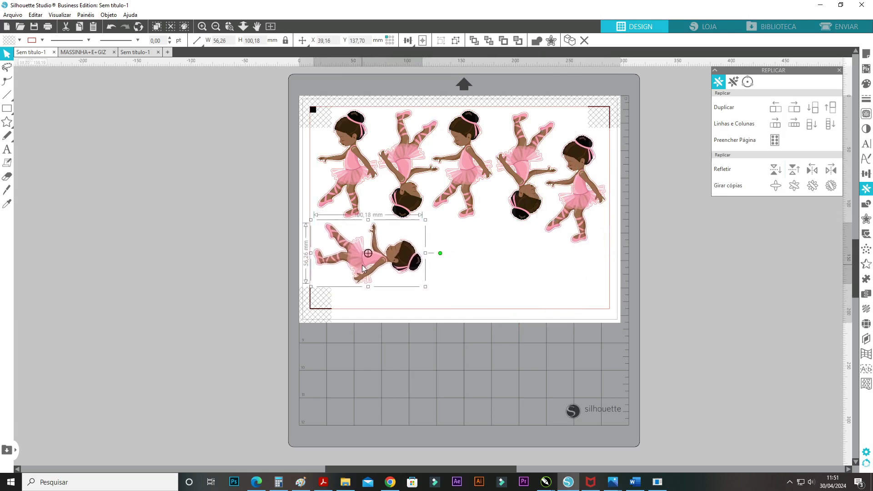
left_click(775, 123)
left_click_drag(469, 267, 471, 267)
left_click_drag(519, 255, 529, 295)
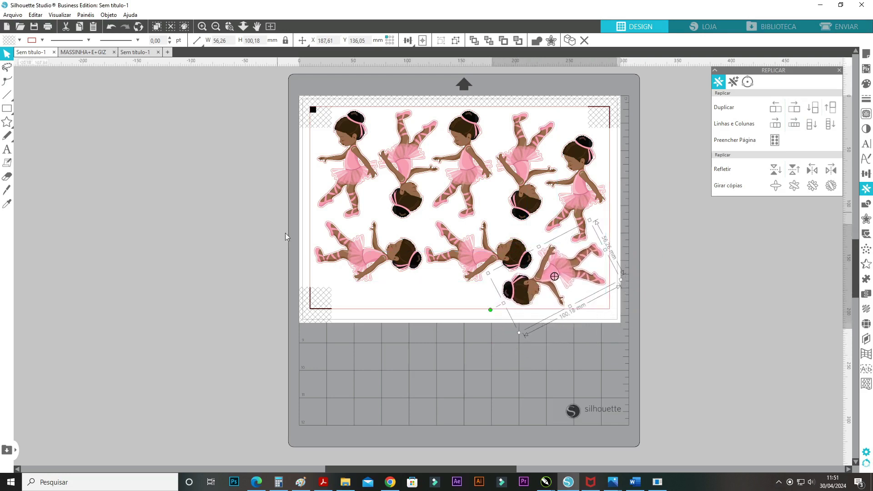
left_click(391, 263)
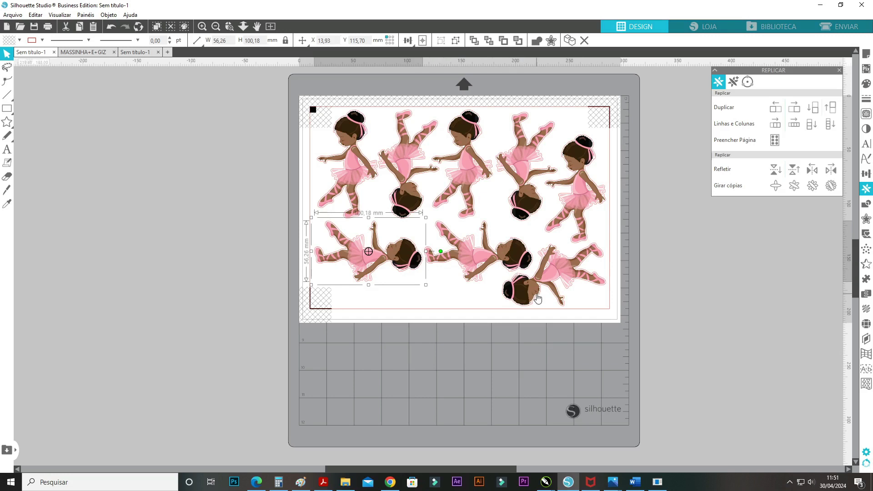
left_click(643, 278)
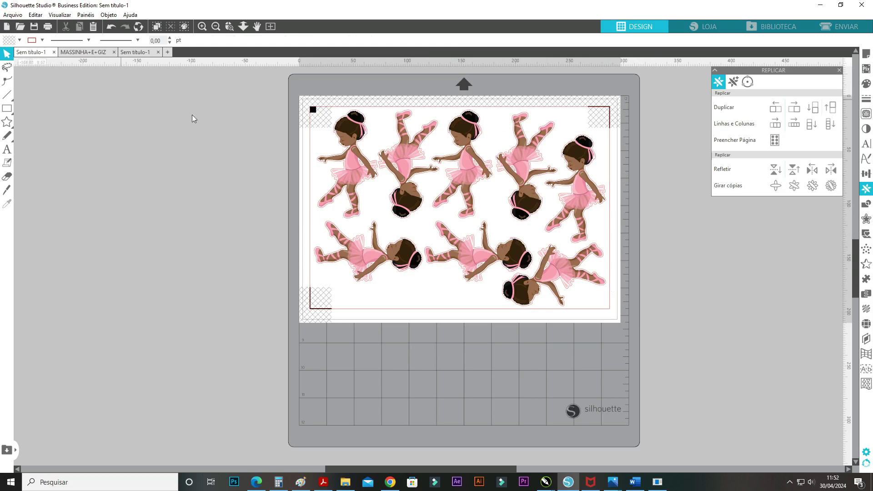
Step: Examine the file types available for saving the sheet to the hard drive, and leave without saving
left_click(12, 15)
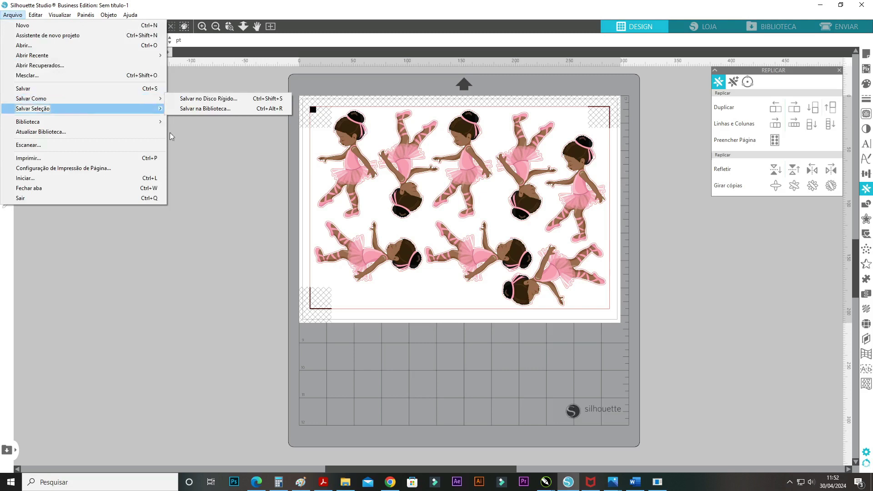
left_click(228, 156)
left_click(13, 15)
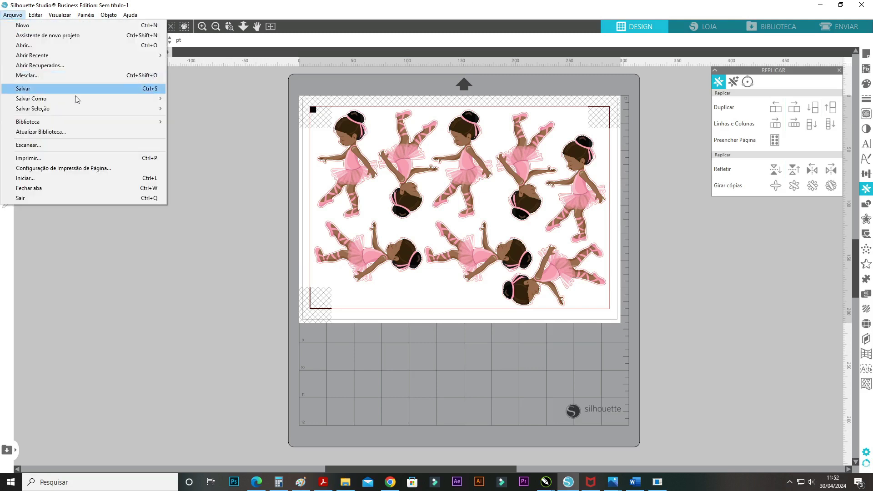
left_click(178, 100)
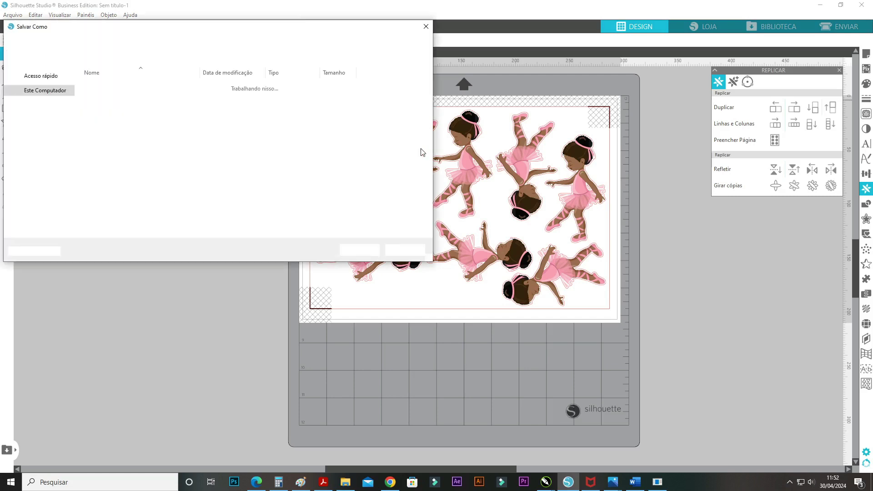
left_click(109, 212)
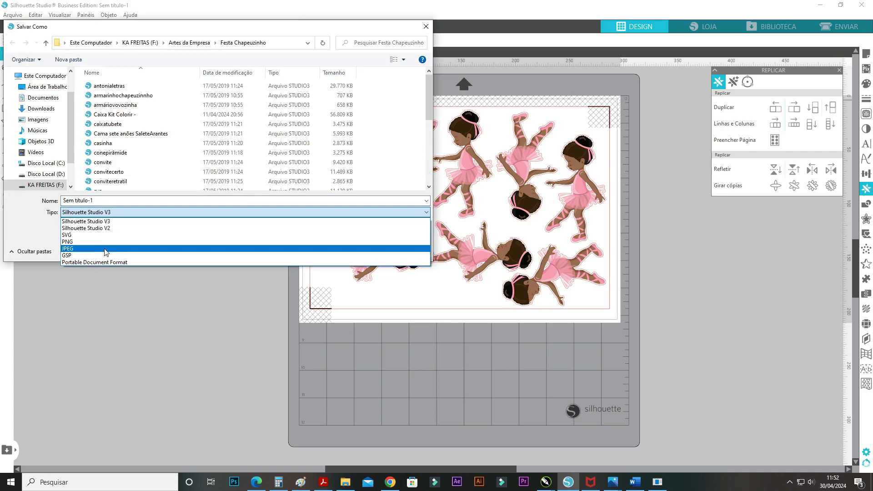
left_click(44, 237)
left_click(409, 254)
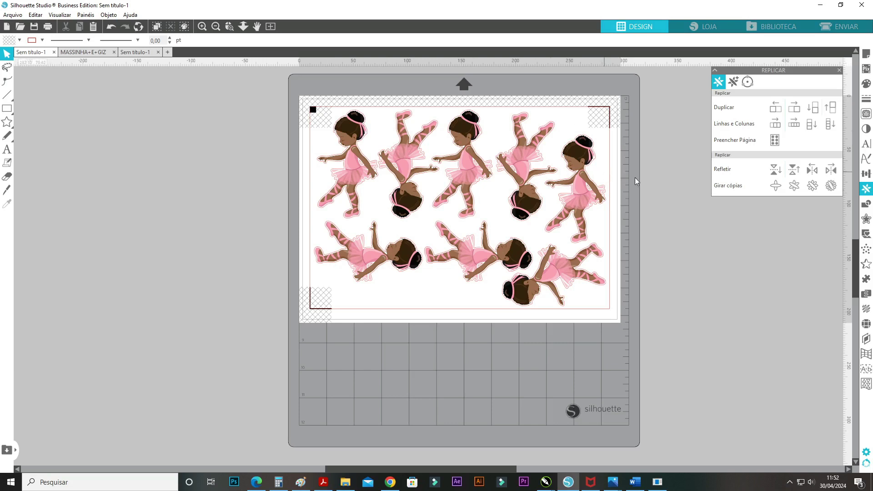
Step: Switch to the cutter sending setup and turn cutting of the red contour line off and back on
left_click(835, 28)
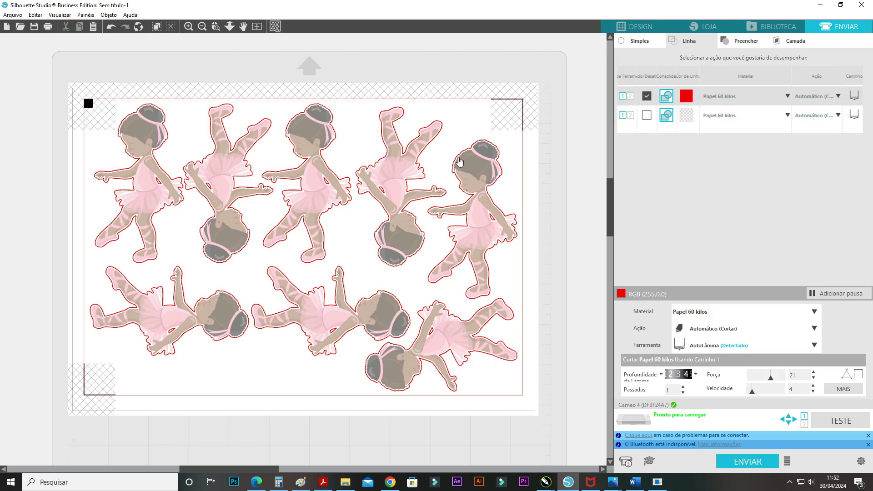
left_click(646, 97)
left_click(647, 97)
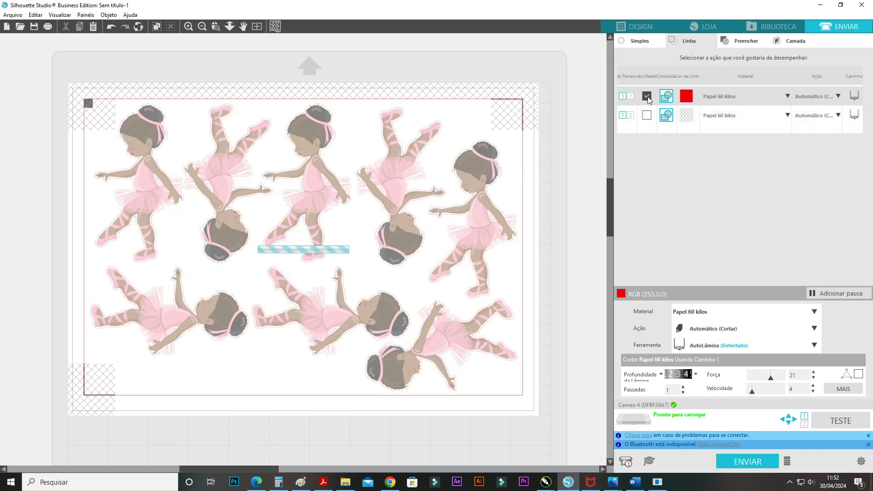